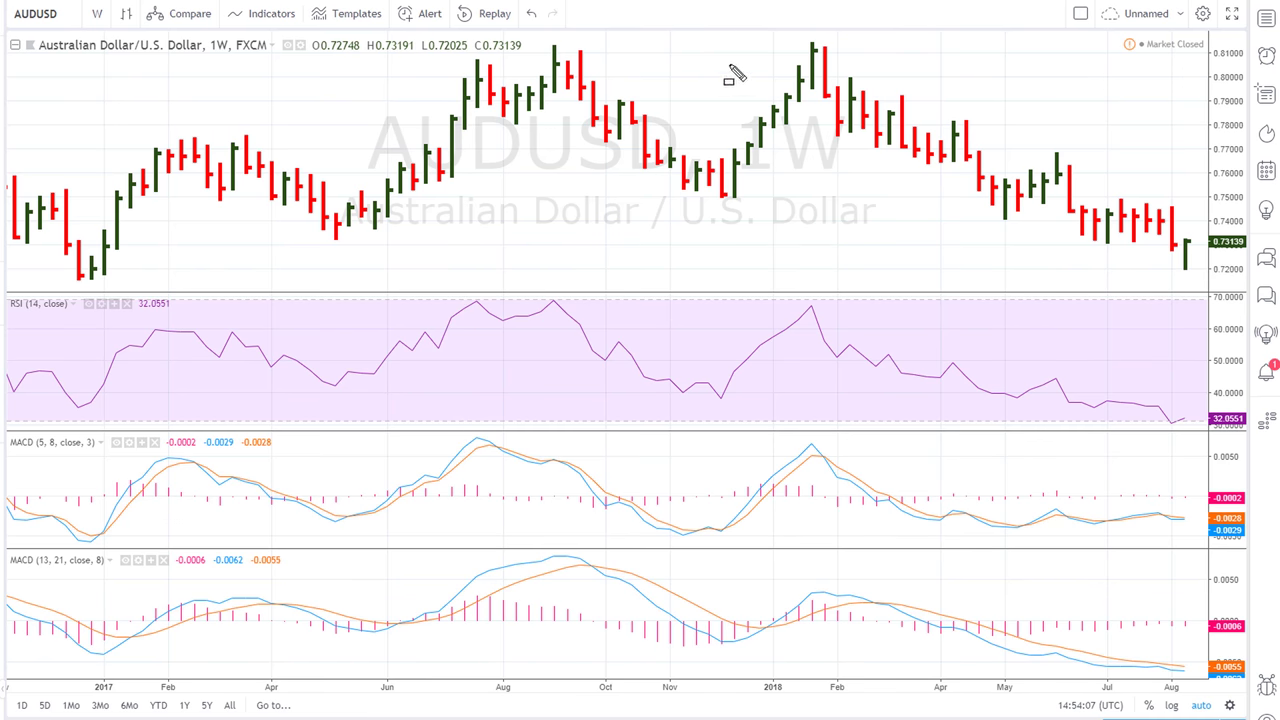
Box the early-2018 price high and draw a question mark beside it
left_click_drag(801, 44, 838, 60)
left_click_drag(876, 52, 897, 88)
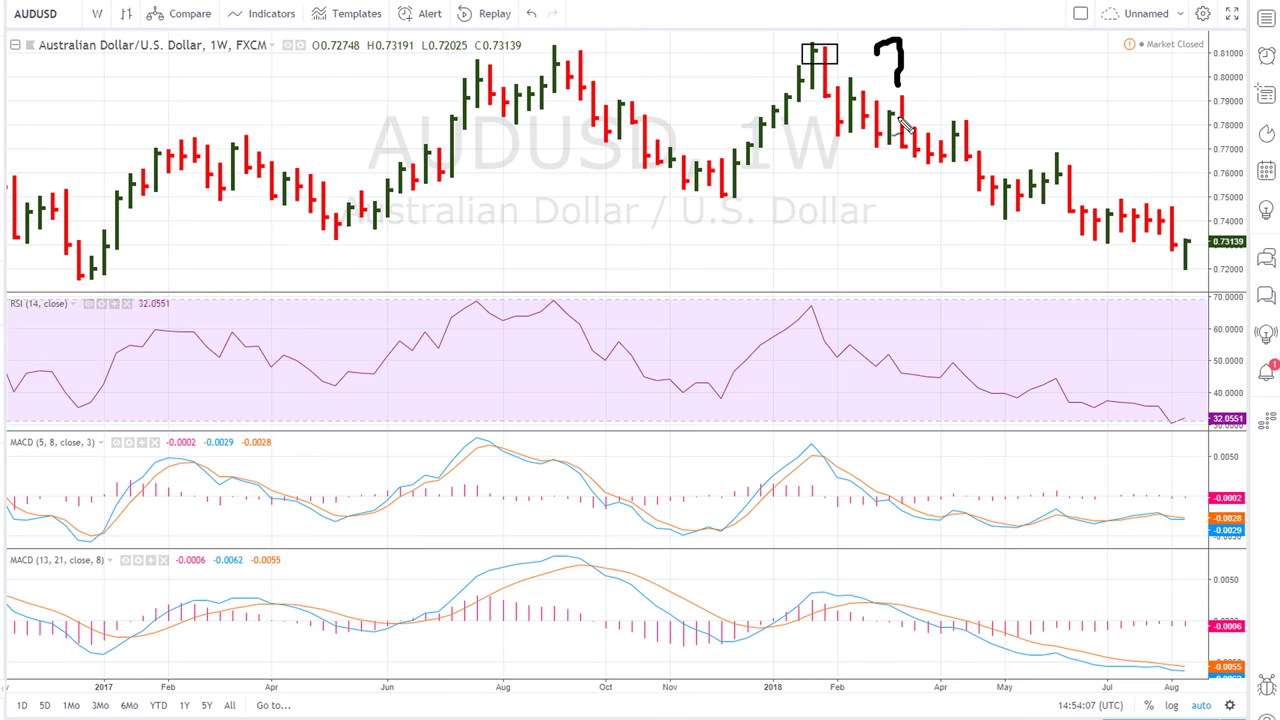
left_click(896, 93)
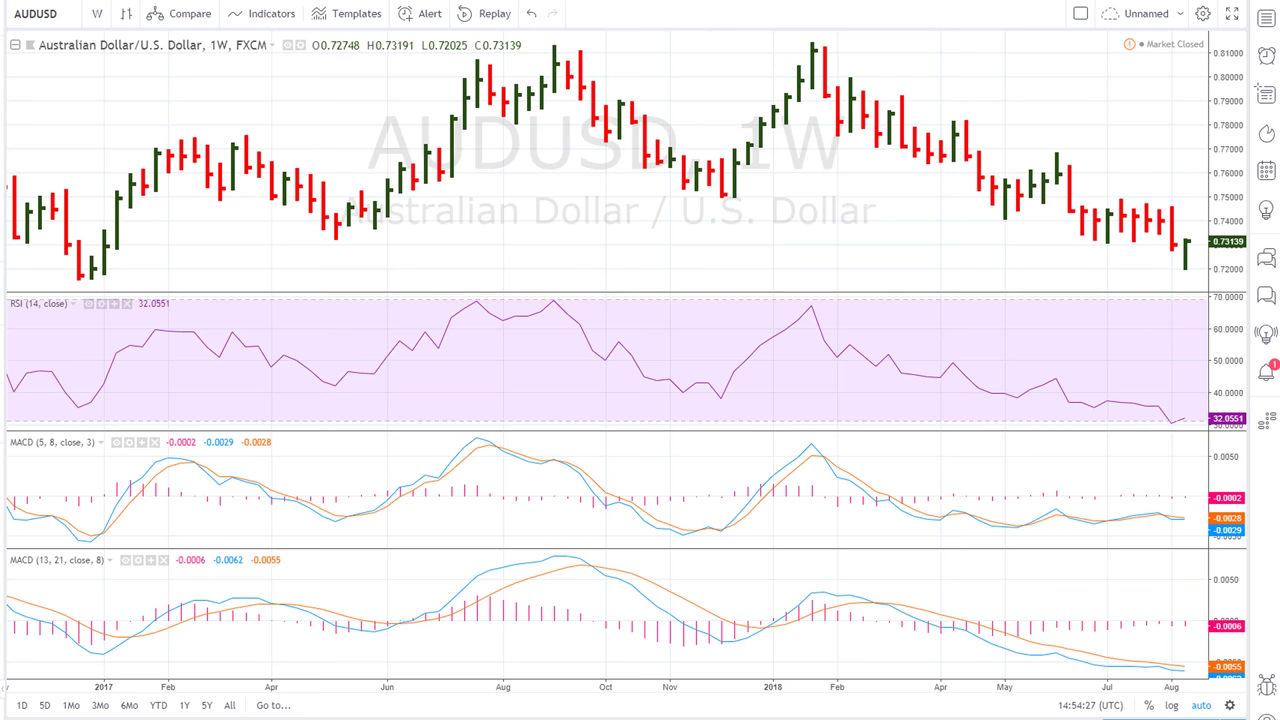
Mark up the RSI pane in red, boxing the 2017 RSI peak and matching price highs
left_click_drag(332, 400, 558, 307)
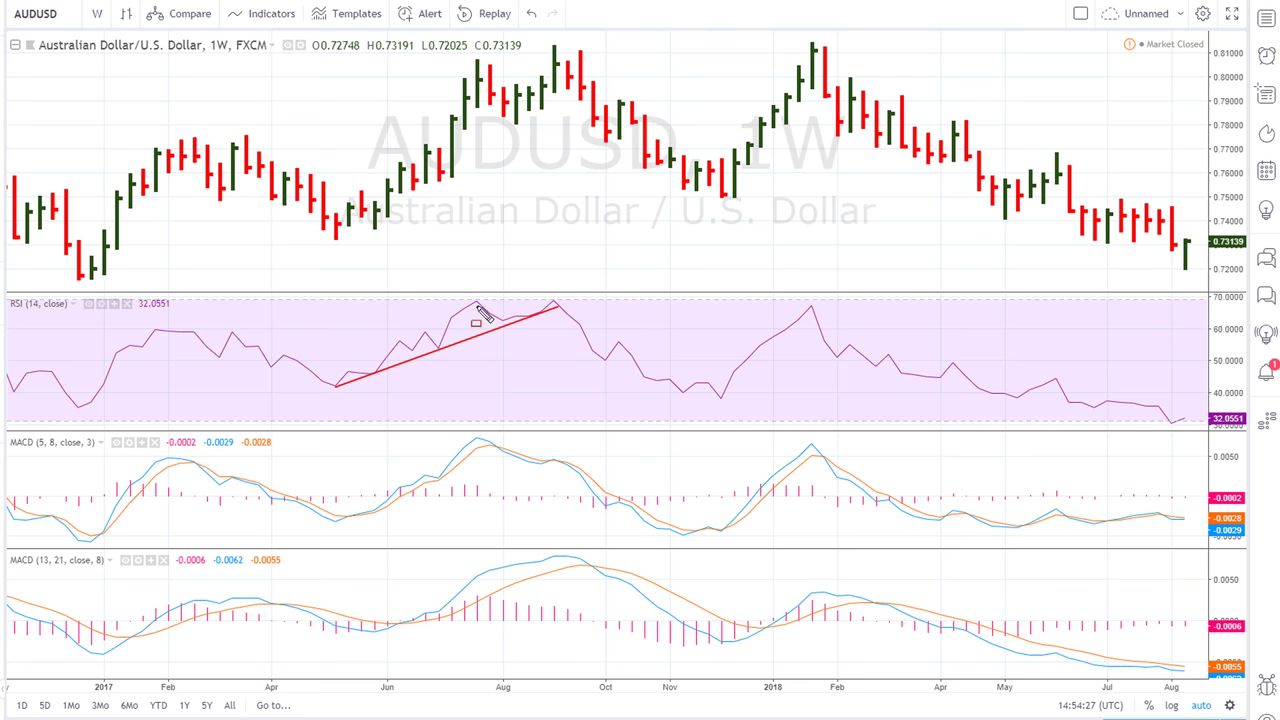
left_click_drag(545, 297, 578, 320)
left_click_drag(545, 48, 606, 79)
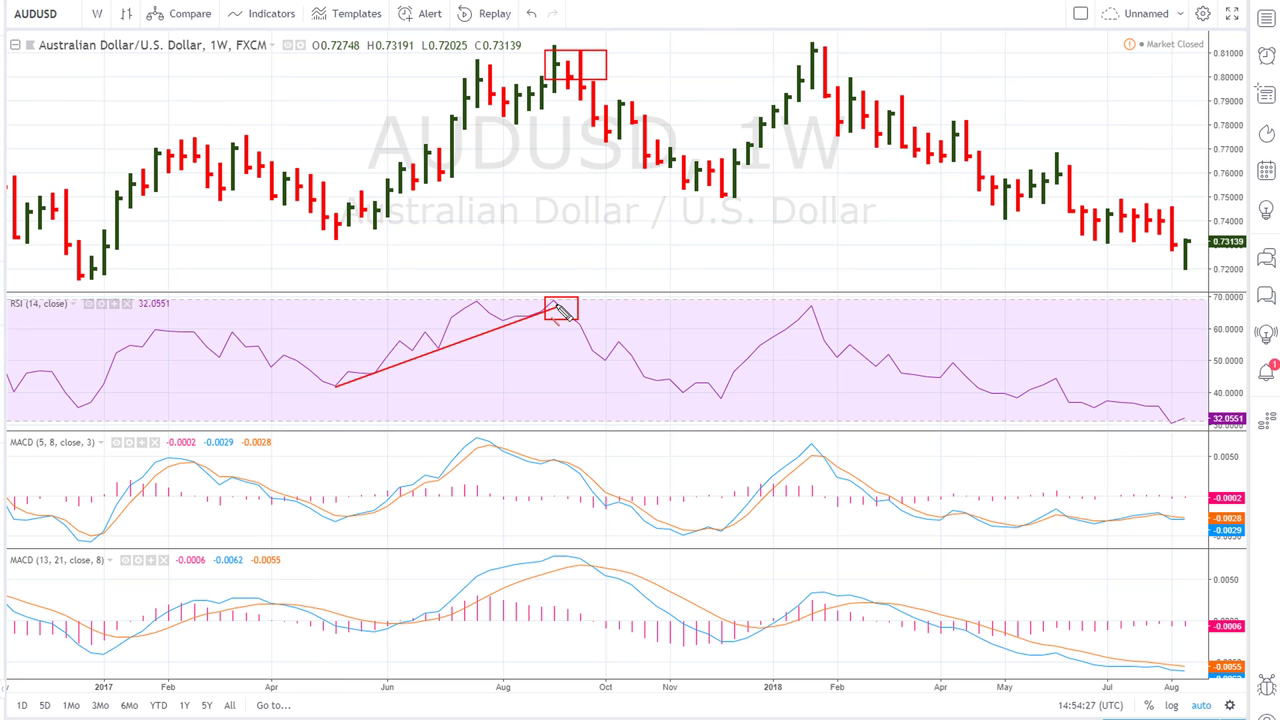
Run a red level line right from the RSI peak, with red arrows at the RSI peak and price high
left_click_drag(560, 310, 1220, 316)
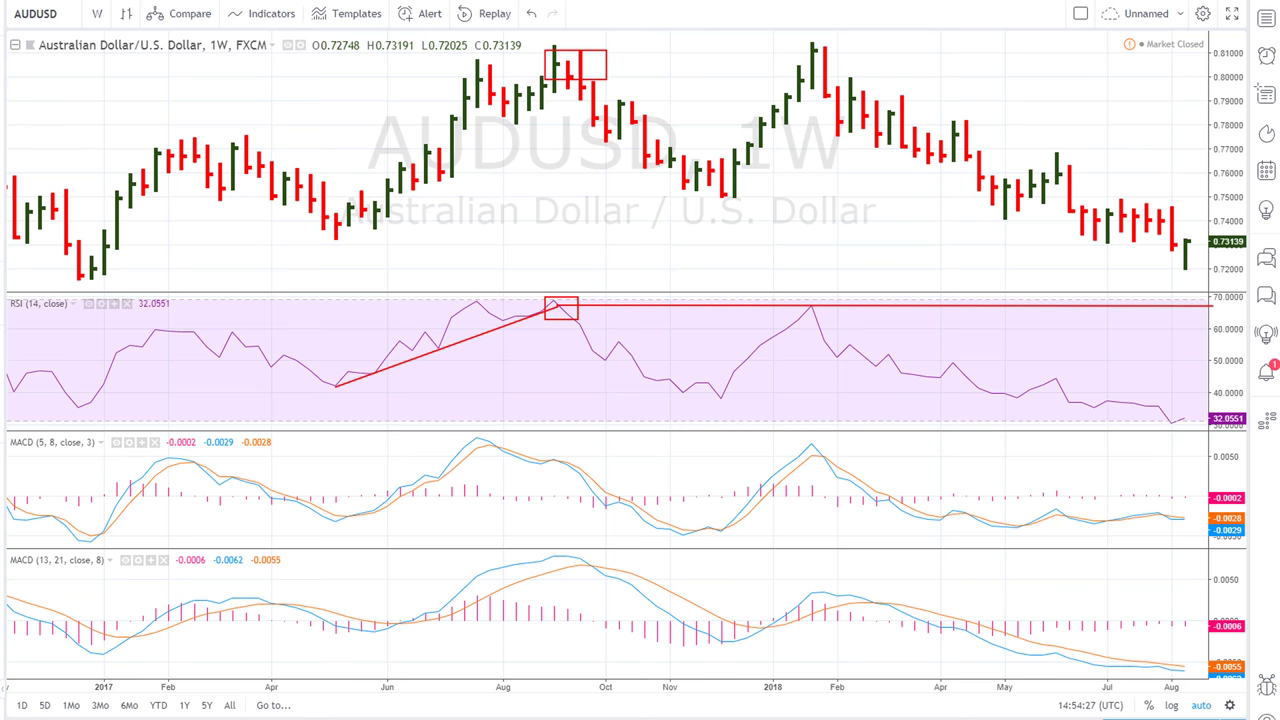
left_click_drag(841, 253, 819, 298)
left_click_drag(866, 28, 827, 47)
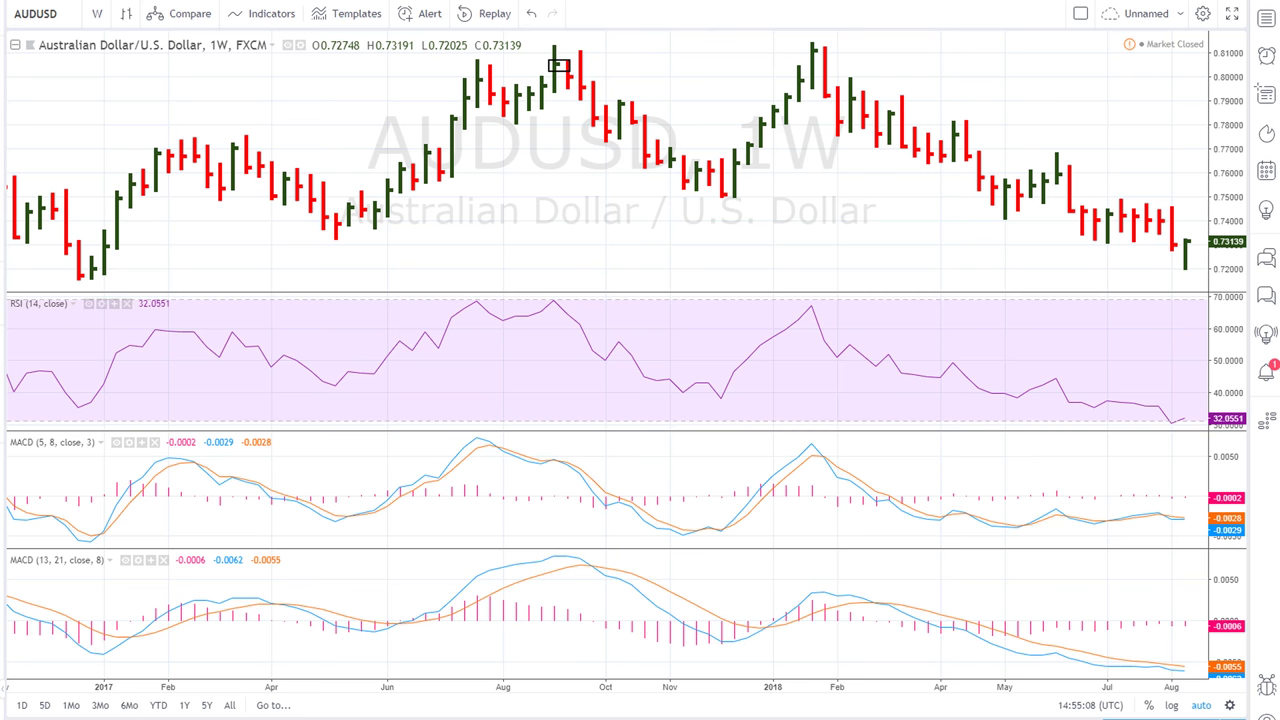
Draw a level line from the September 2017 high past the 2018 high, plus a red arrow and X
left_click(558, 66)
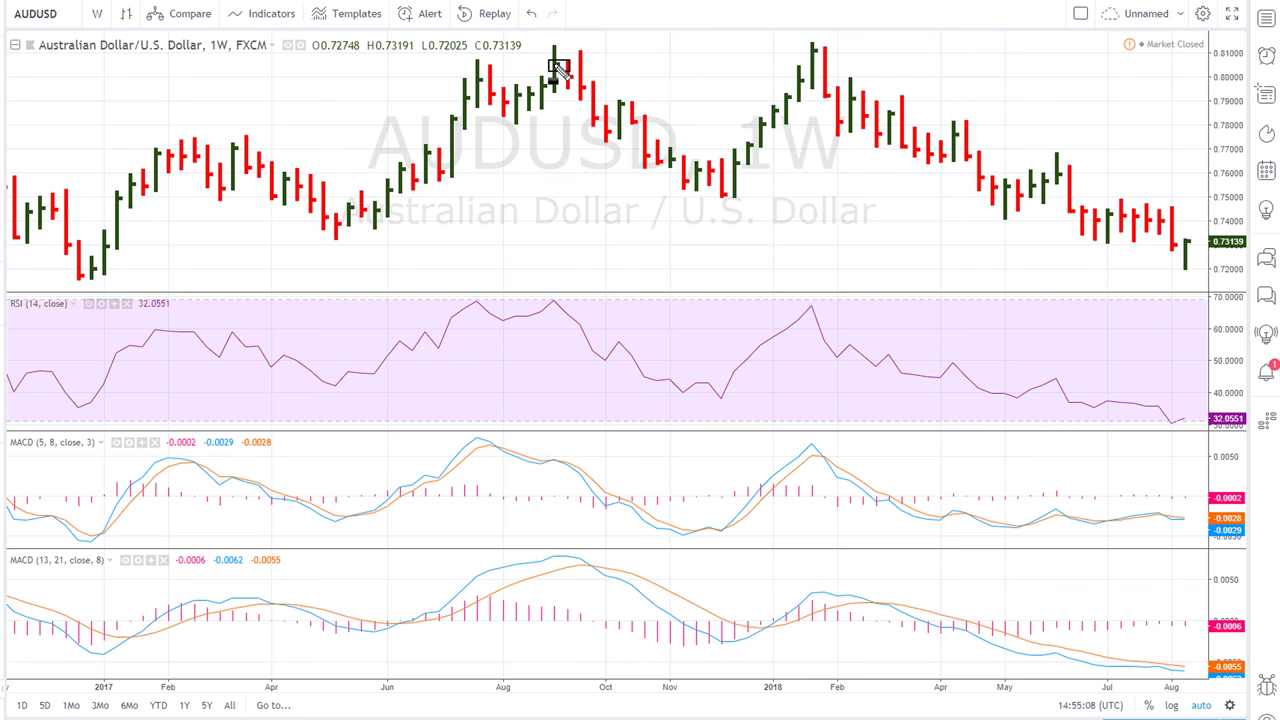
left_click(955, 64)
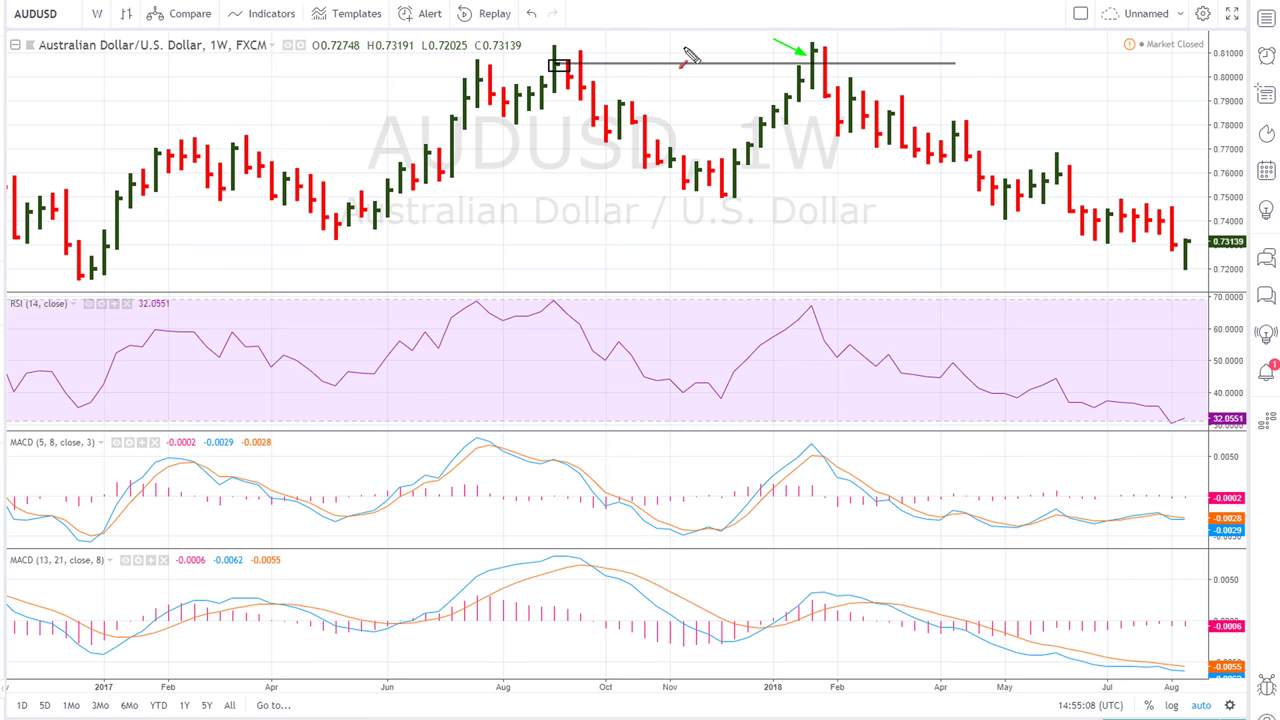
left_click_drag(864, 45, 829, 69)
mouse_move(867, 53)
left_mouse_down()
mouse_move(901, 80)
mouse_move(880, 82)
left_mouse_up()
Sketch the red path of the later decline and mark the RSI peak with its 64.1 reading
mouse_move(849, 96)
left_mouse_down()
mouse_move(1075, 150)
mouse_move(1198, 222)
mouse_move(1186, 204)
mouse_move(1205, 192)
left_mouse_up()
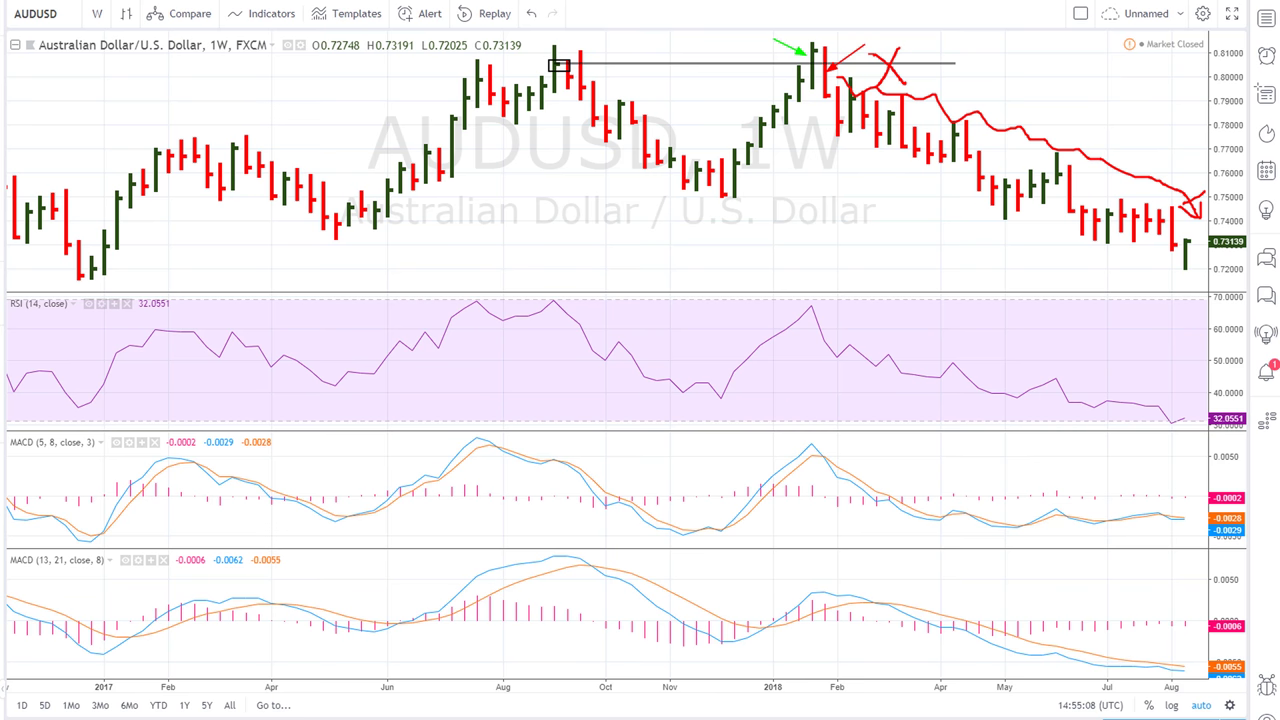
mouse_move(796, 312)
left_mouse_down()
mouse_move(830, 308)
mouse_move(806, 324)
mouse_move(800, 296)
mouse_move(812, 288)
left_mouse_up()
mouse_move(900, 226)
left_mouse_down()
mouse_move(906, 256)
mouse_move(898, 248)
left_mouse_up()
left_click_drag(916, 241, 940, 260)
left_click(929, 243)
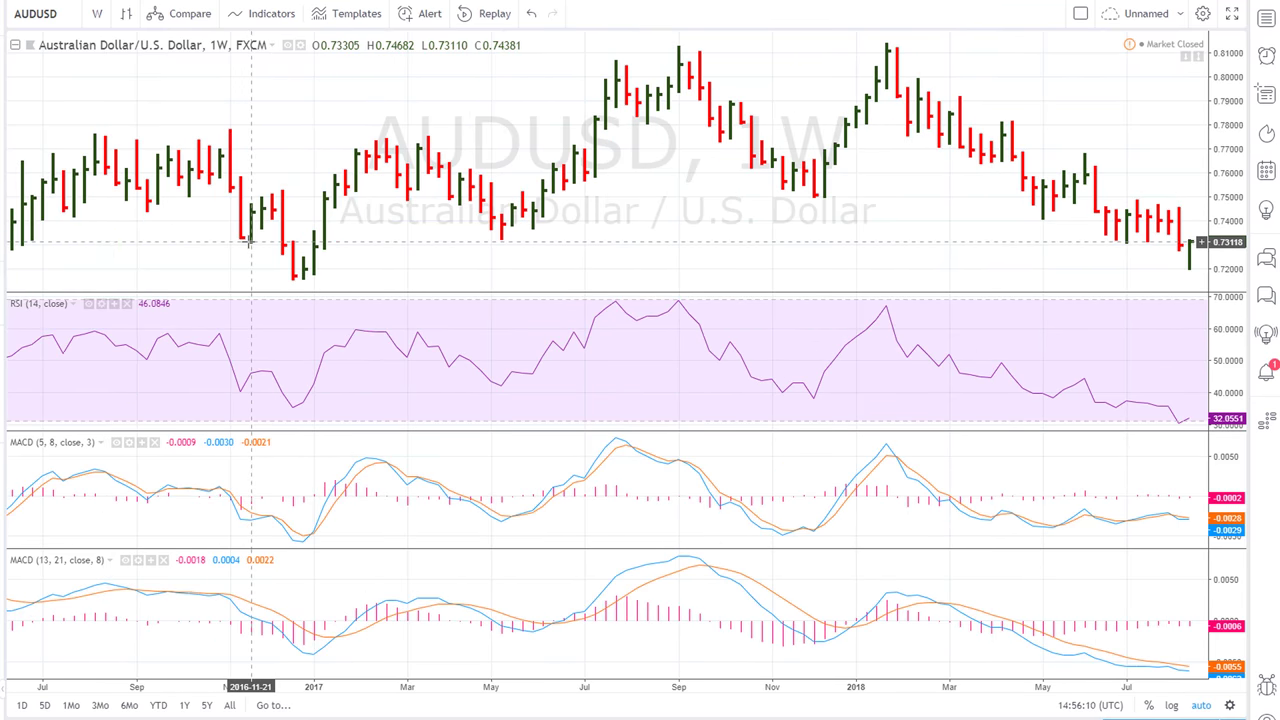
Zoom out the AUDUSD weekly chart until 2011 through 2018 is visible
scroll(248, 242, "down", 5)
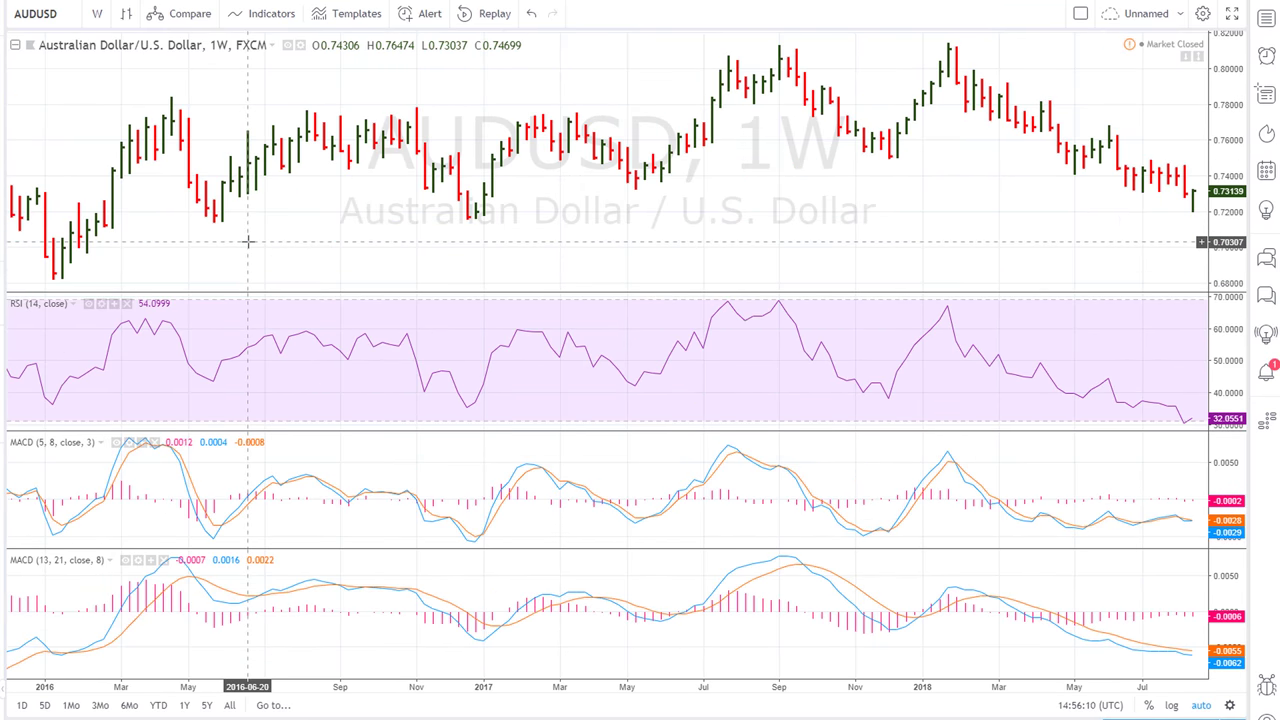
scroll(248, 242, "down", 5)
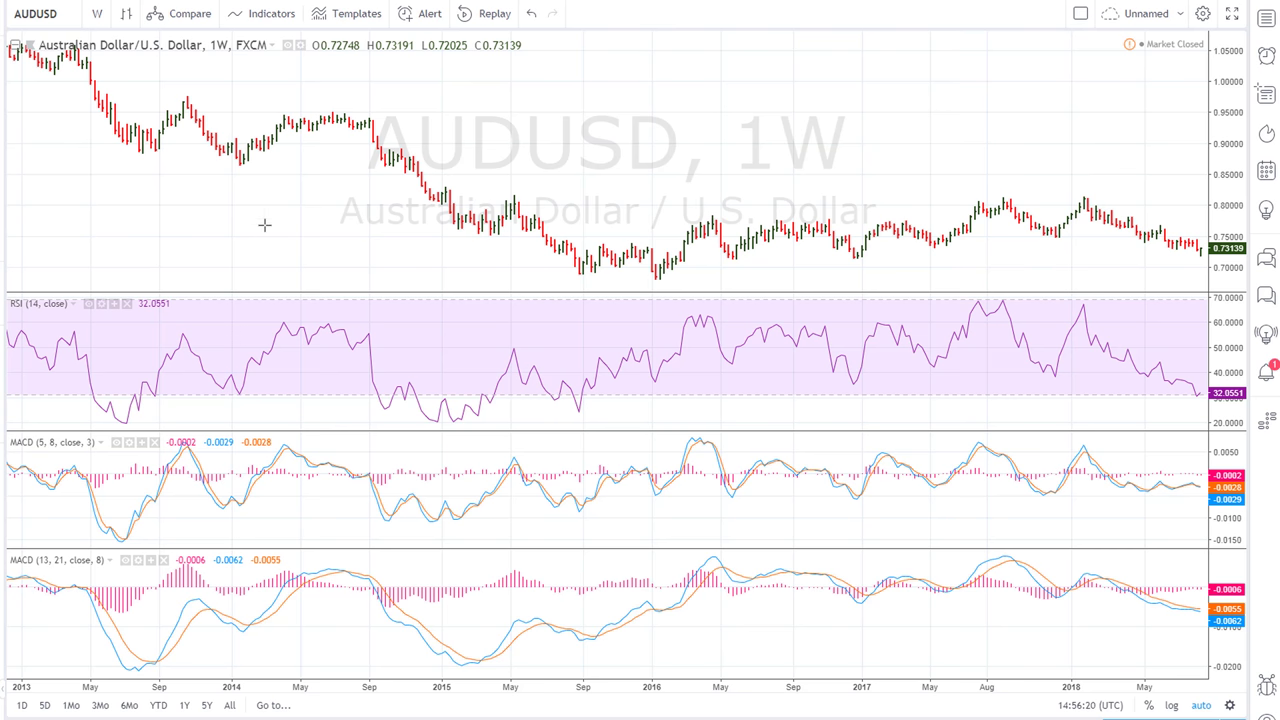
scroll(204, 222, "down", 3)
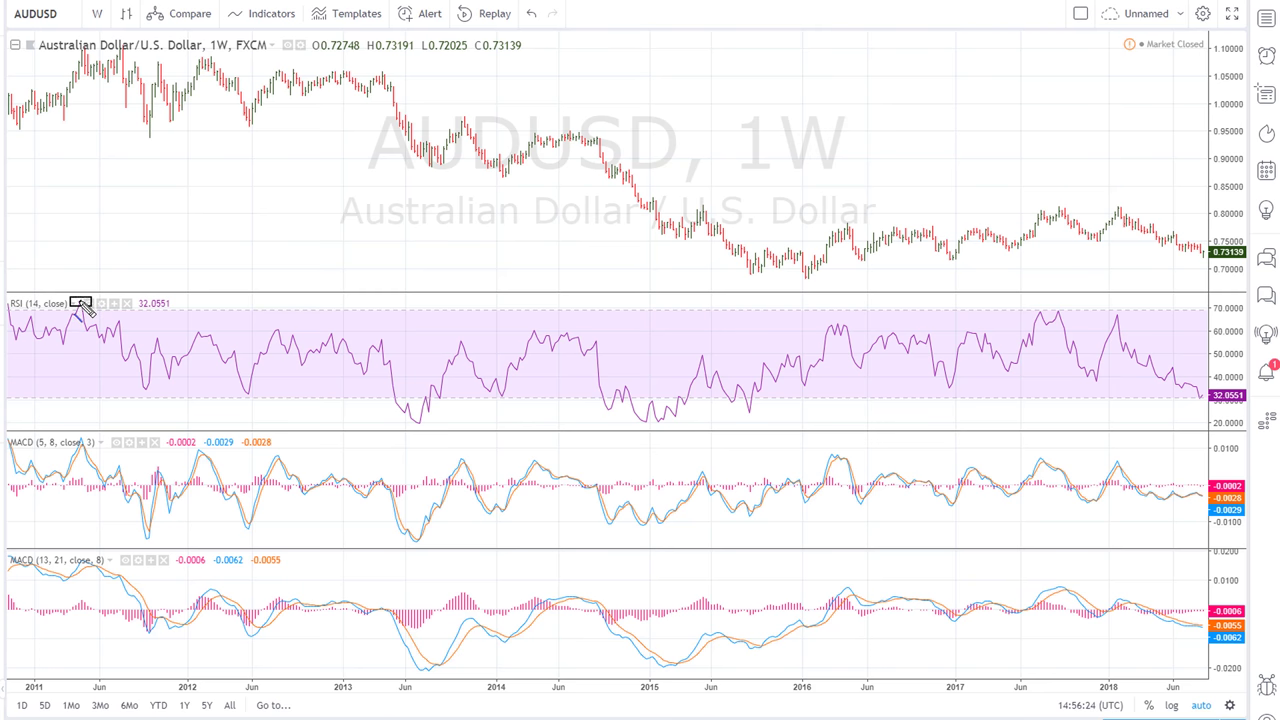
Draw a blue RSI trendline from the 2011 peak past the 2018 peak, with arrows at the 2018 RSI and price peaks
left_click_drag(80, 301, 131, 300)
left_click_drag(446, 309, 1215, 325)
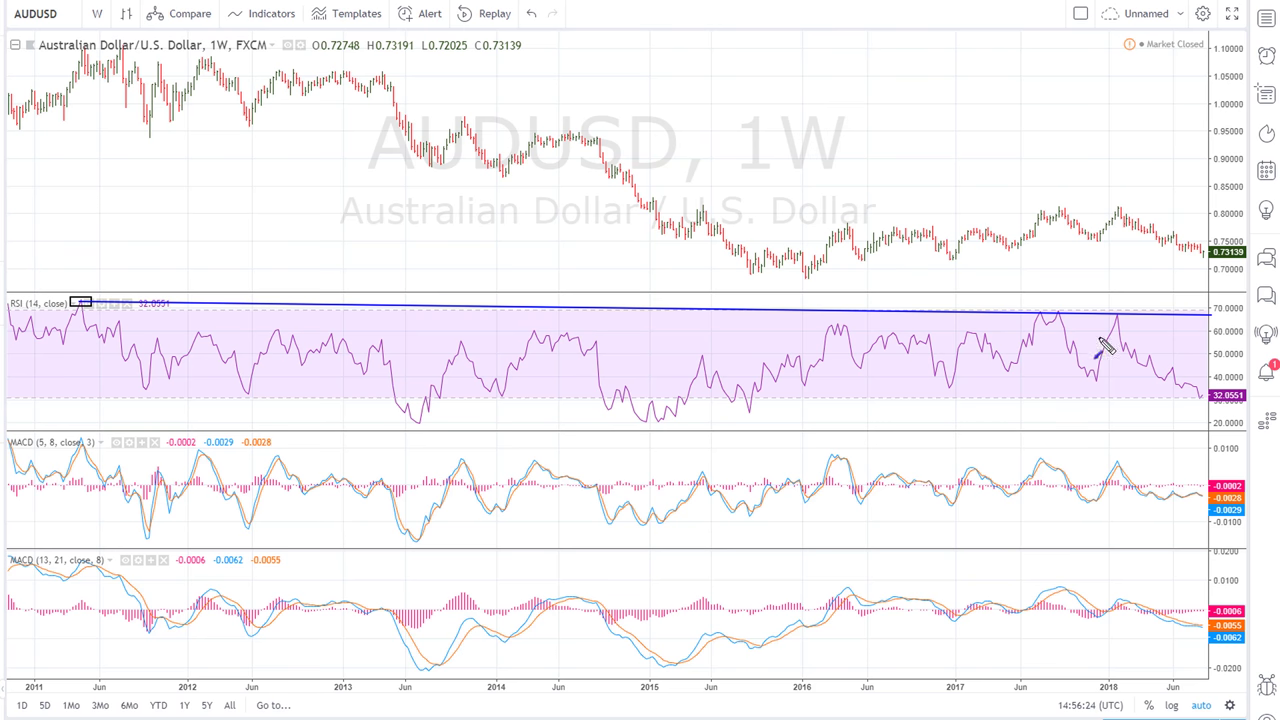
left_click_drag(1137, 297, 1128, 316)
left_click_drag(1140, 182, 1130, 216)
Write the 2018 and 2011 year labels and circle the 2011 RSI peak and 2018 RSI and price peaks
mouse_move(1082, 148)
left_mouse_down()
mouse_move(1102, 177)
mouse_move(1112, 150)
left_mouse_up()
mouse_move(1124, 143)
left_mouse_down()
mouse_move(1122, 174)
mouse_move(1140, 142)
left_mouse_up()
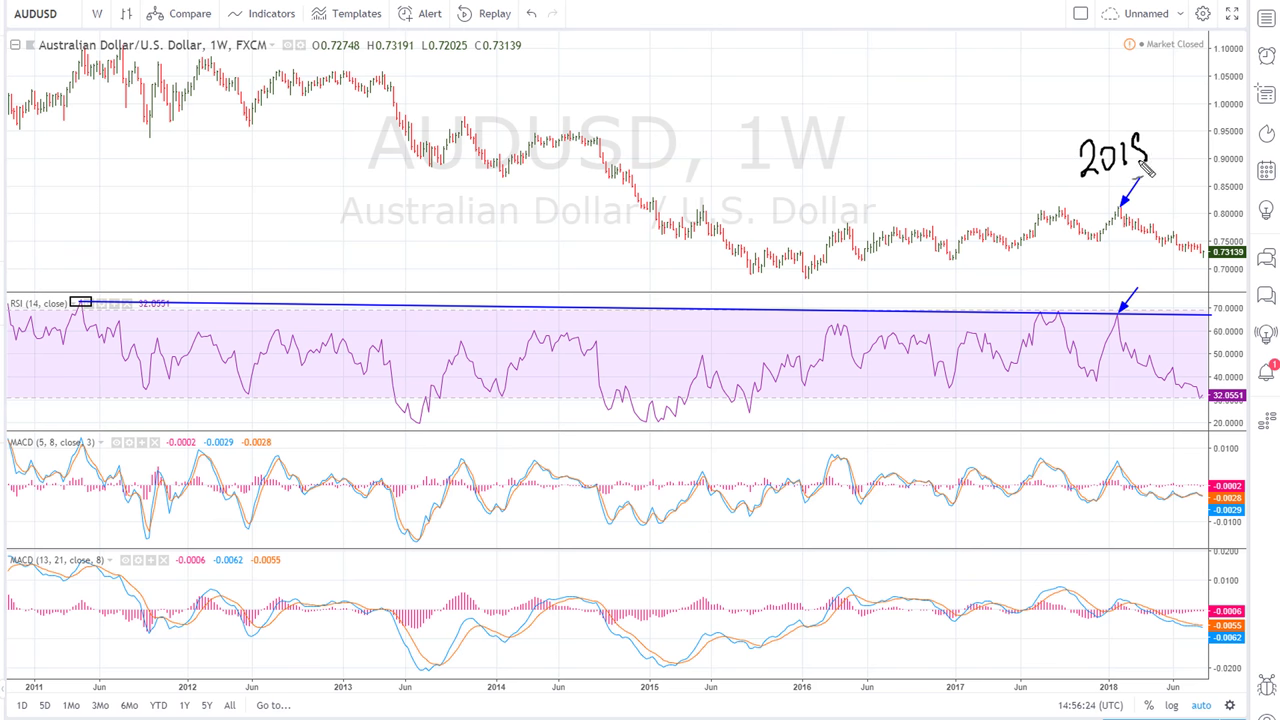
mouse_move(72, 302)
left_mouse_down()
mouse_move(90, 290)
mouse_move(84, 318)
left_mouse_up()
mouse_move(48, 198)
left_mouse_down()
mouse_move(60, 232)
mouse_move(86, 196)
mouse_move(100, 216)
mouse_move(127, 212)
left_mouse_up()
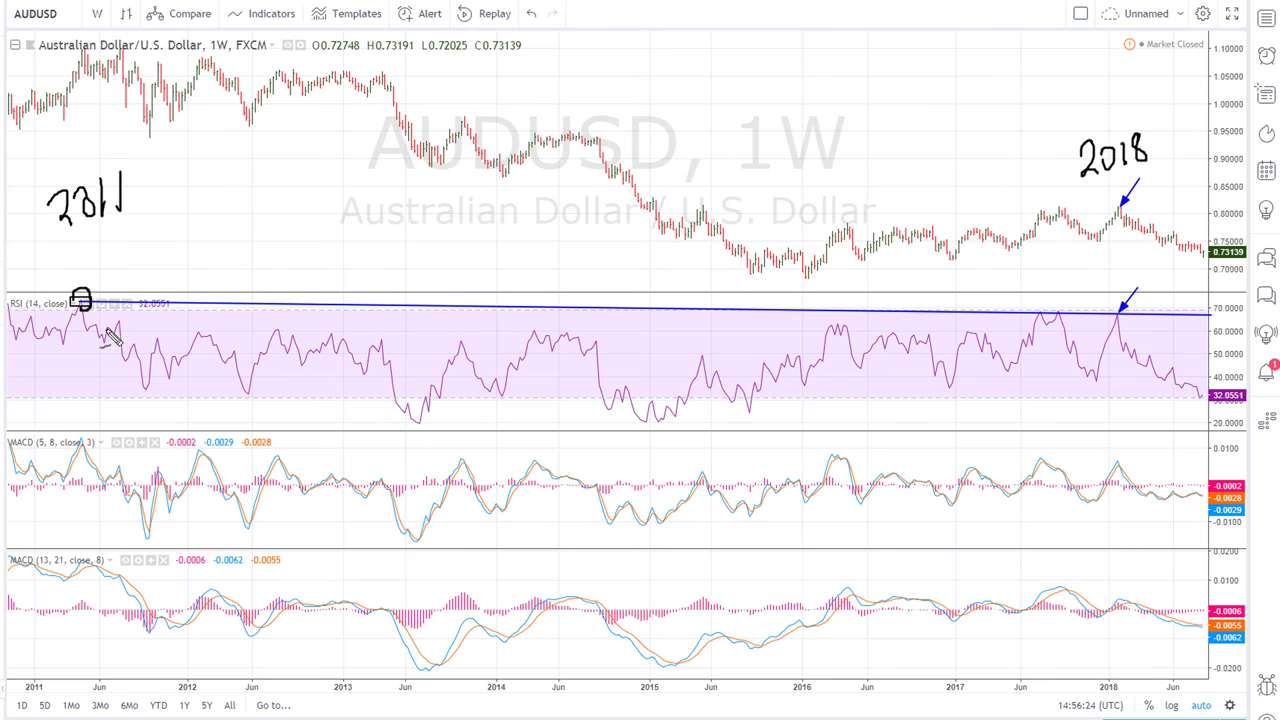
mouse_move(1116, 320)
left_mouse_down()
mouse_move(1126, 306)
mouse_move(1110, 318)
left_mouse_up()
mouse_move(1118, 214)
left_mouse_down()
mouse_move(1128, 200)
mouse_move(1128, 214)
mouse_move(1114, 204)
left_mouse_up()
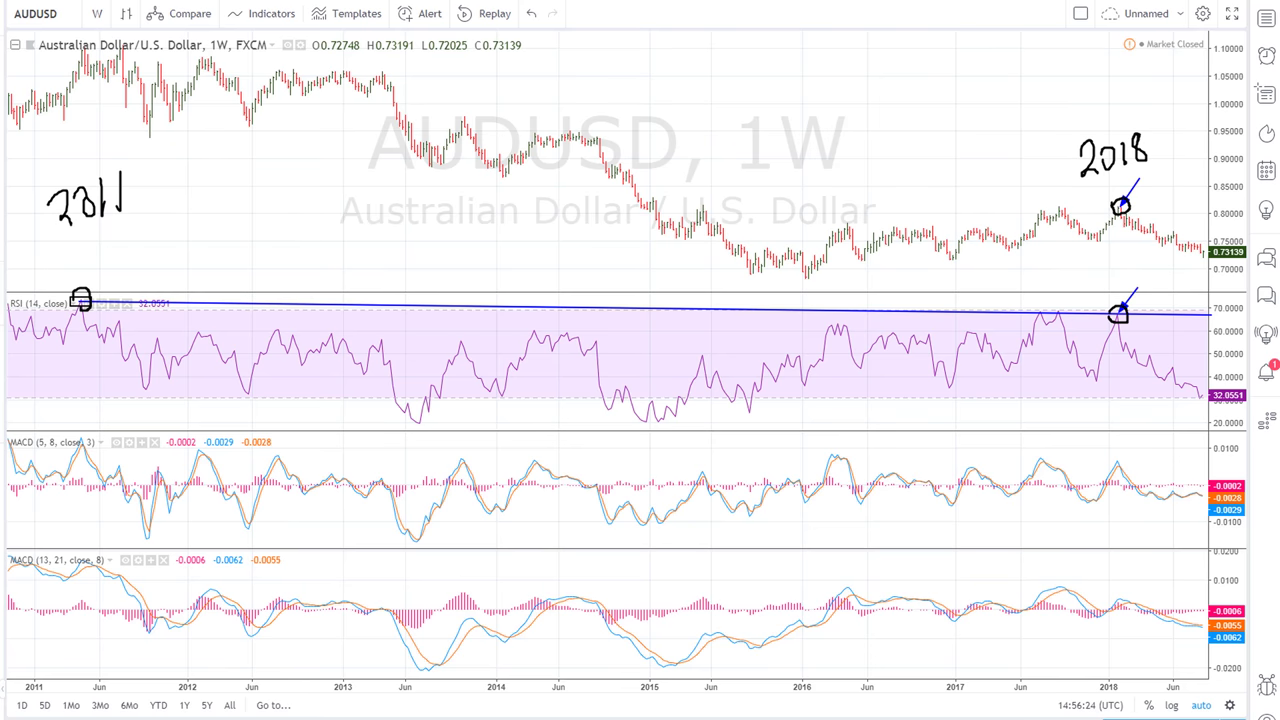